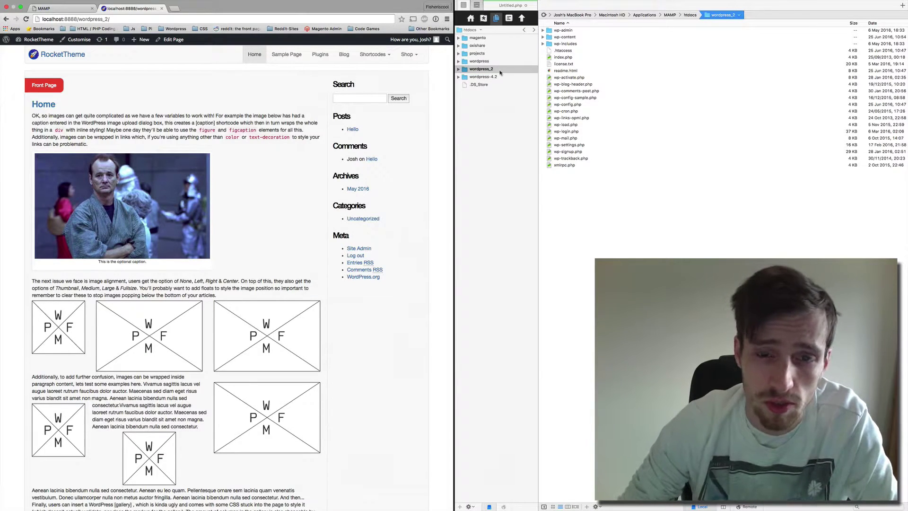
Expand the wordpress-4.2 folder in Coda's sidebar so its WordPress files are listed.
left_click(498, 72)
left_click(127, 101)
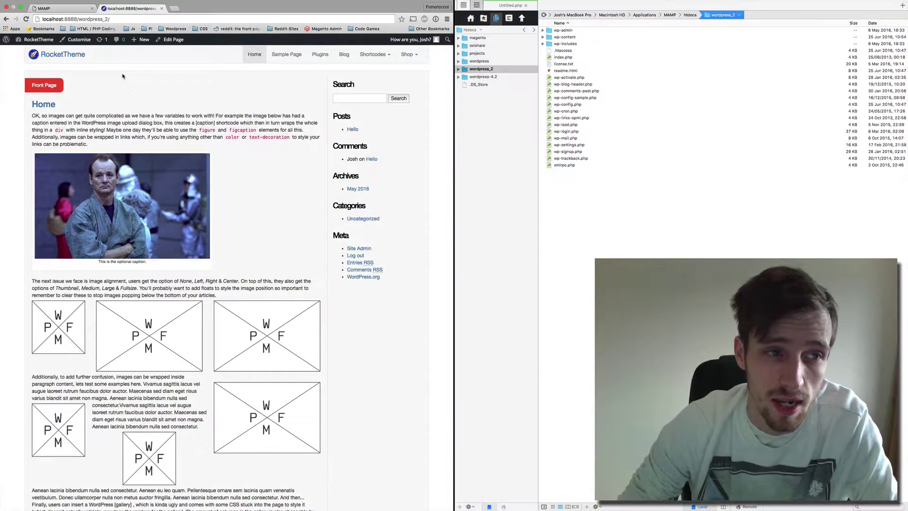
left_click(122, 18)
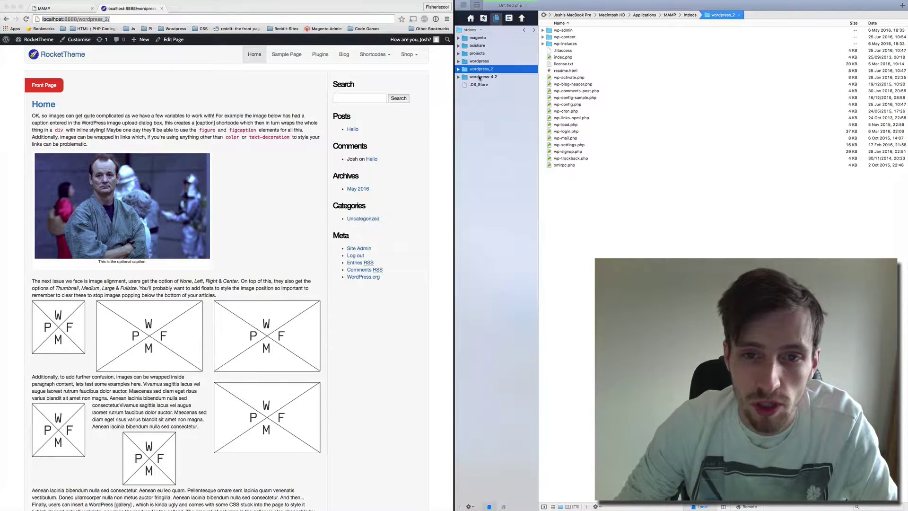
left_click(460, 78)
left_click(460, 77)
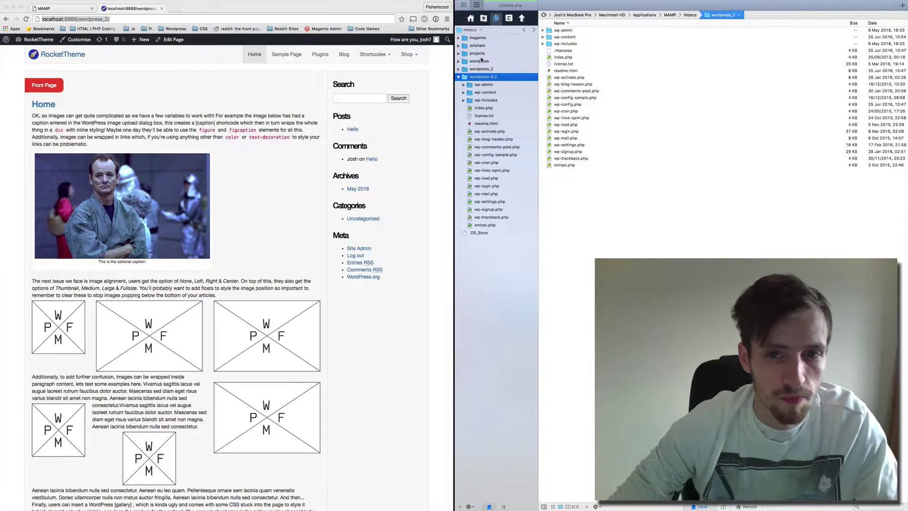
left_click(168, 86)
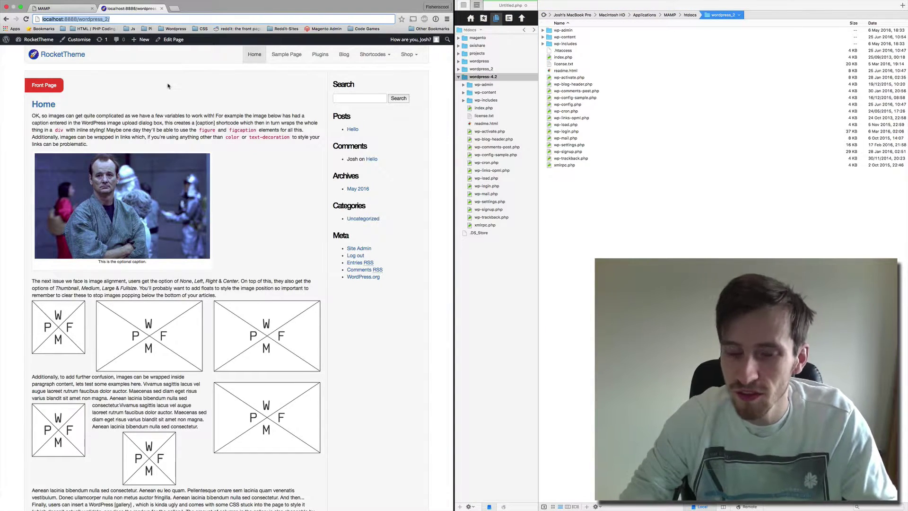
Go from the WordPress admin dashboard to the Installed Plugins list.
mouse_move(45, 42)
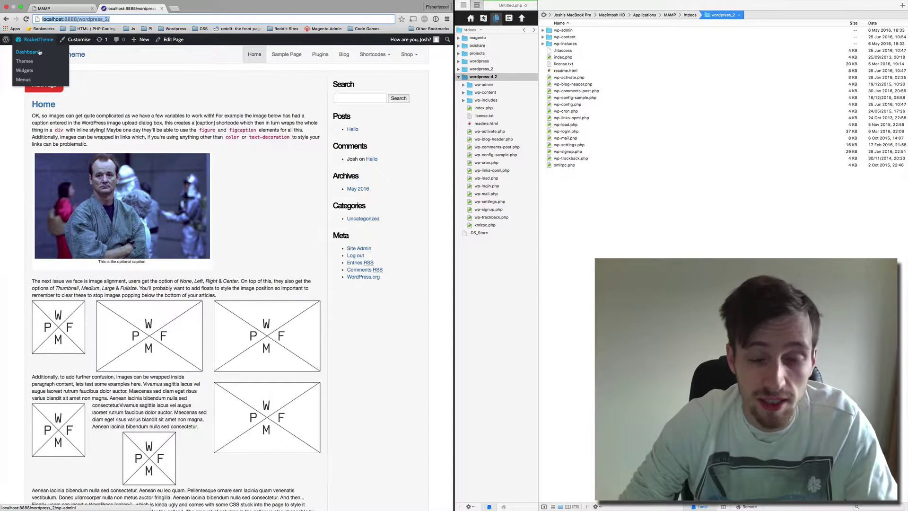
left_click(40, 52)
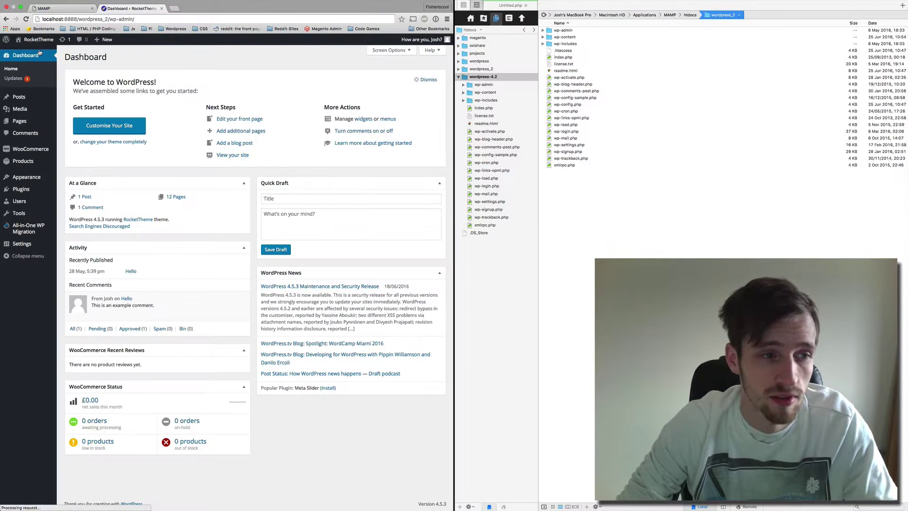
mouse_move(23, 189)
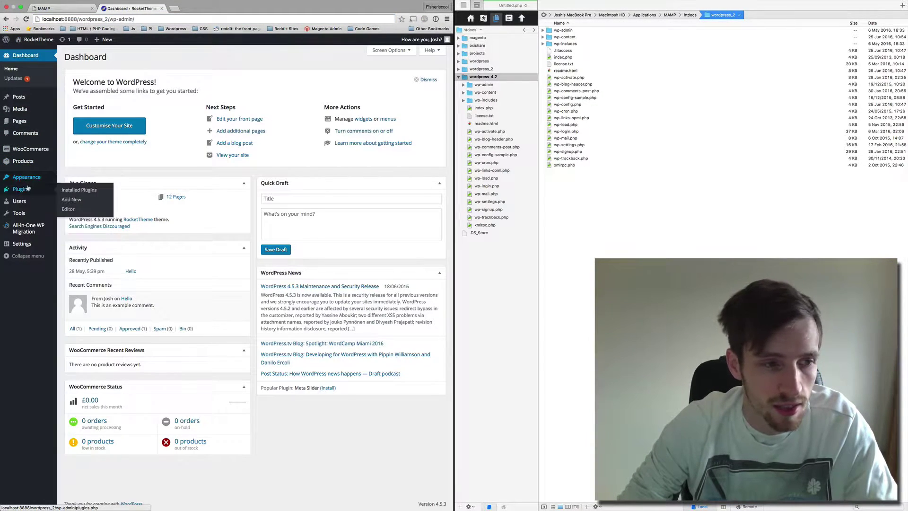
left_click(82, 191)
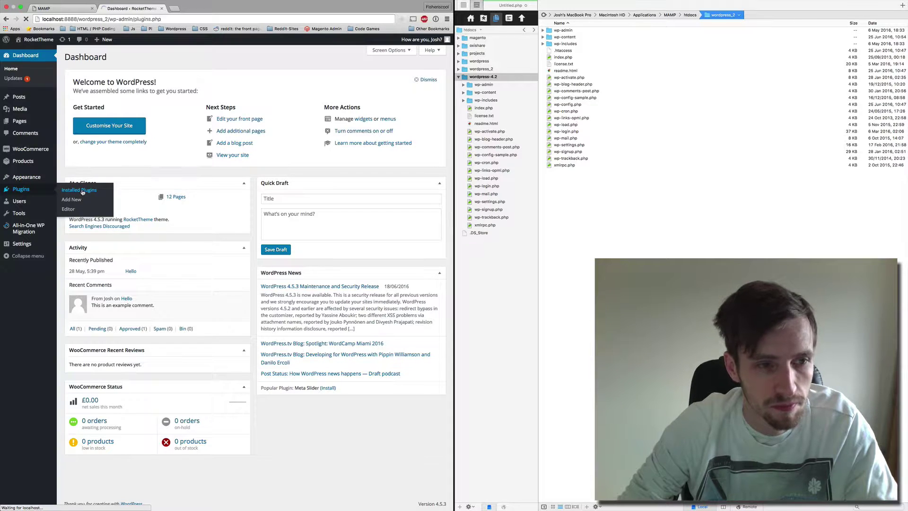
Select all 11 plugins and apply the Deactivate bulk action.
left_click(72, 97)
left_click(81, 84)
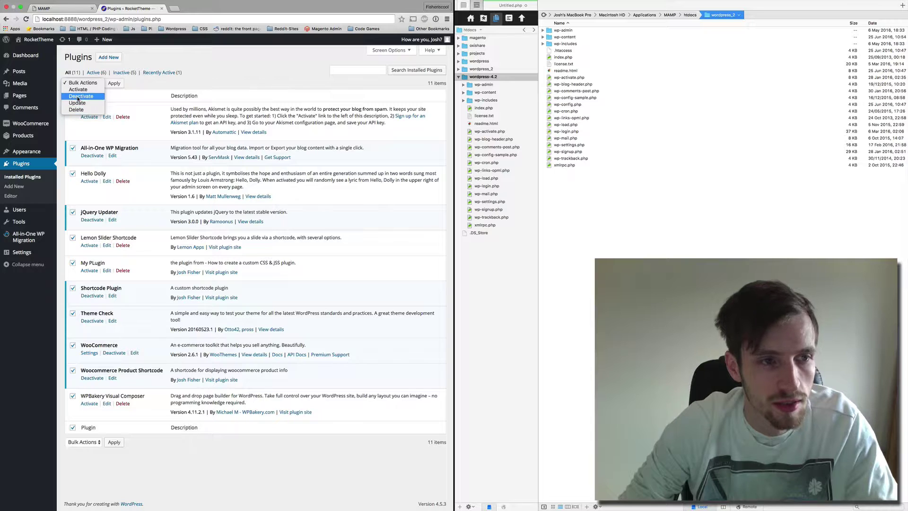
left_click(79, 96)
left_click(114, 84)
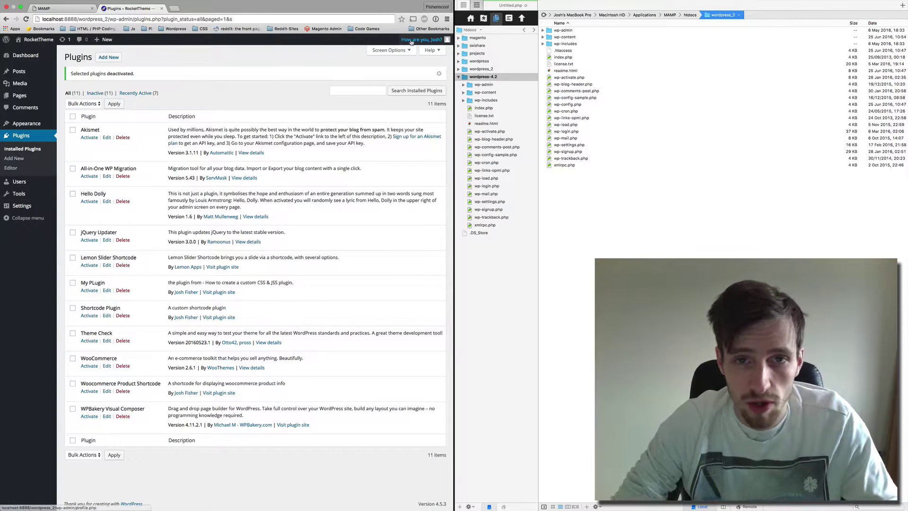
Log out of WordPress, then select wordpress_2's items from wp-admin to xmlrpc.php, excluding wp-content.
mouse_move(417, 41)
left_click(401, 75)
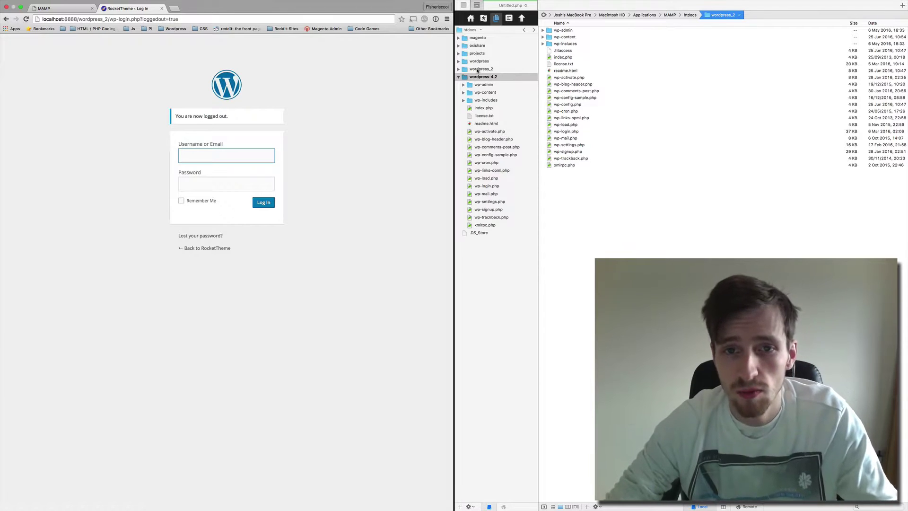
left_click(458, 69)
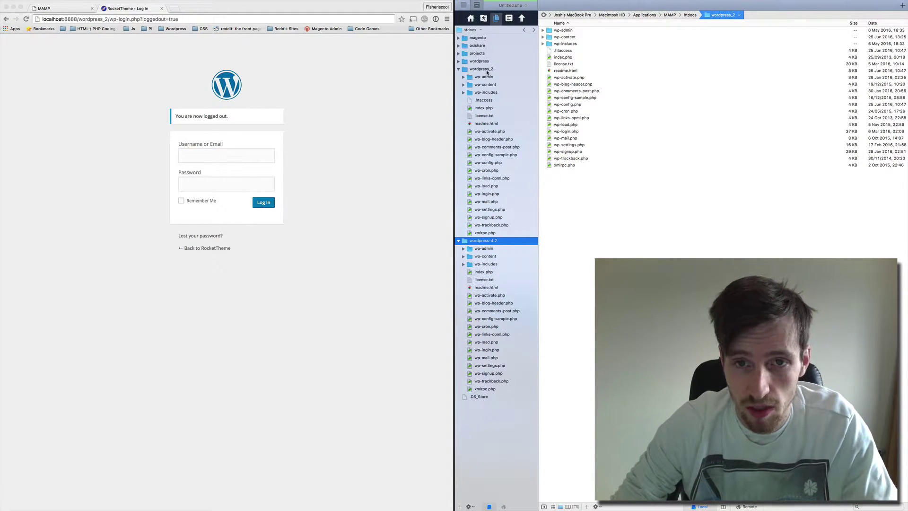
left_click(482, 77)
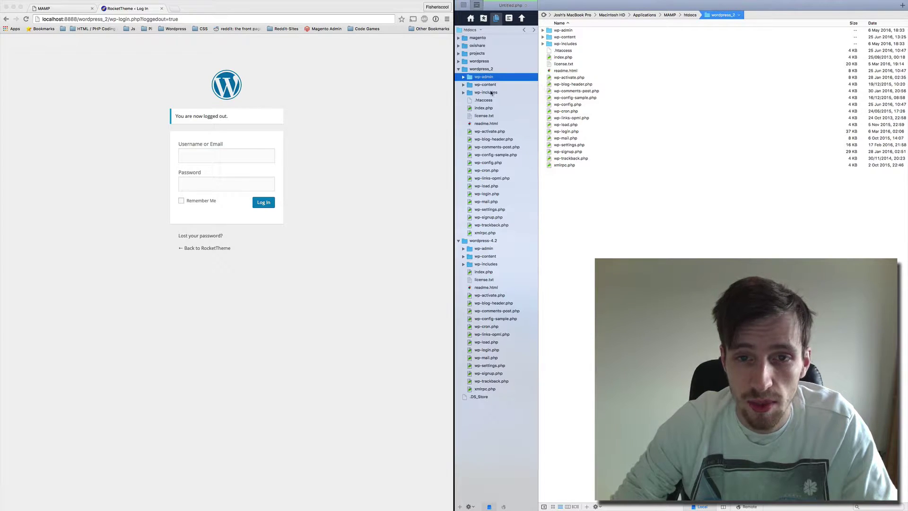
left_click(489, 93, "super")
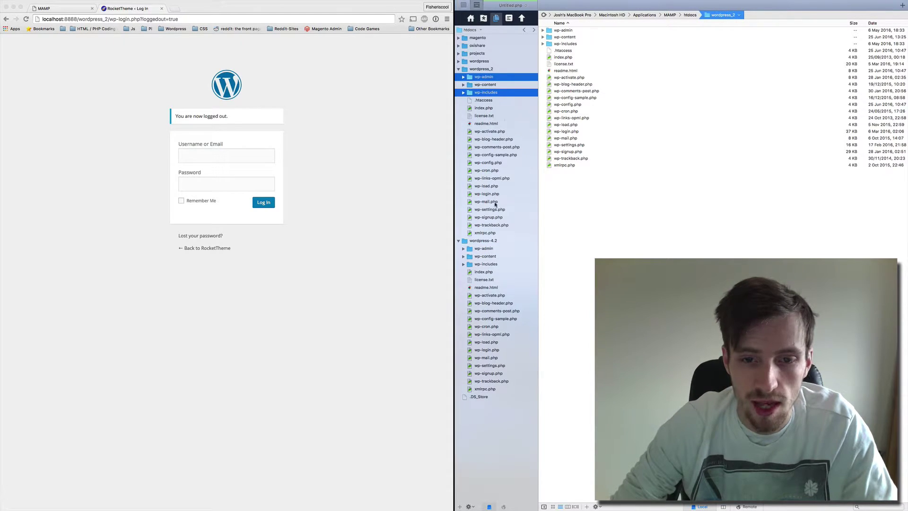
left_click(491, 234, "shift")
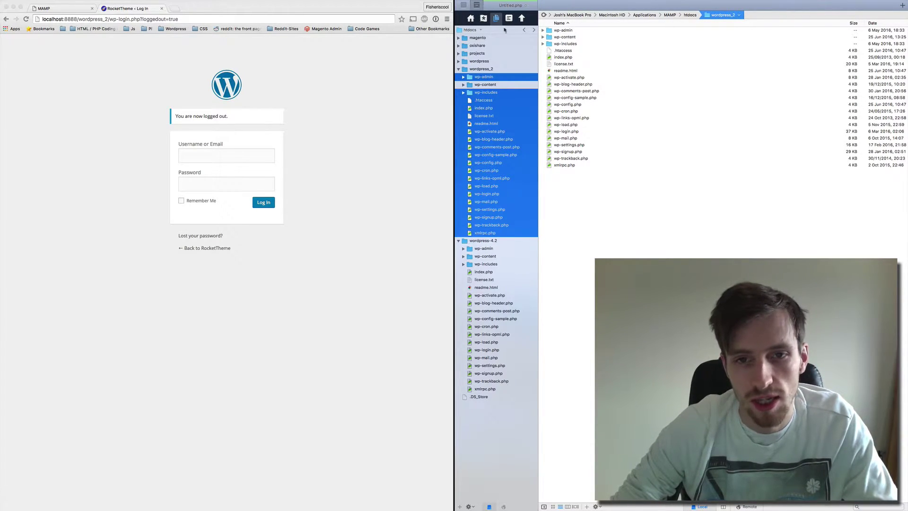
Move the 20 selected wordpress_2 items to the Trash.
right_click(484, 94)
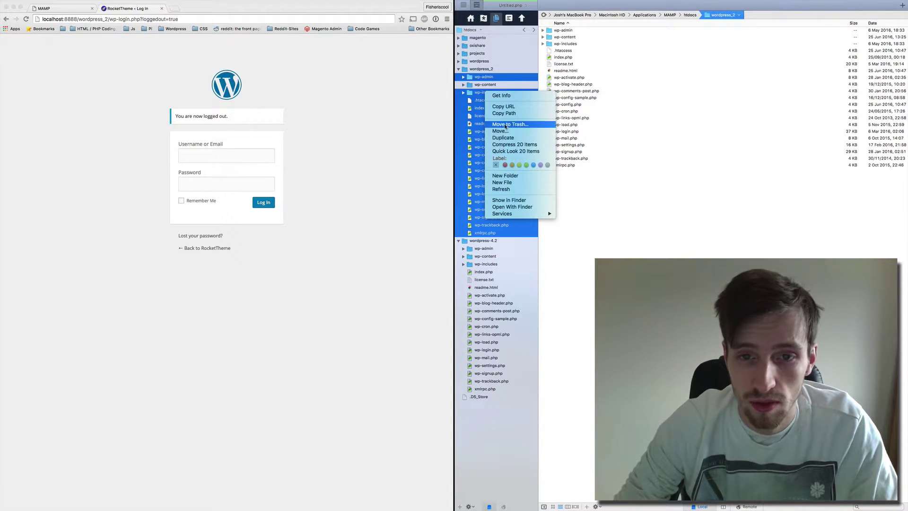
left_click(504, 124)
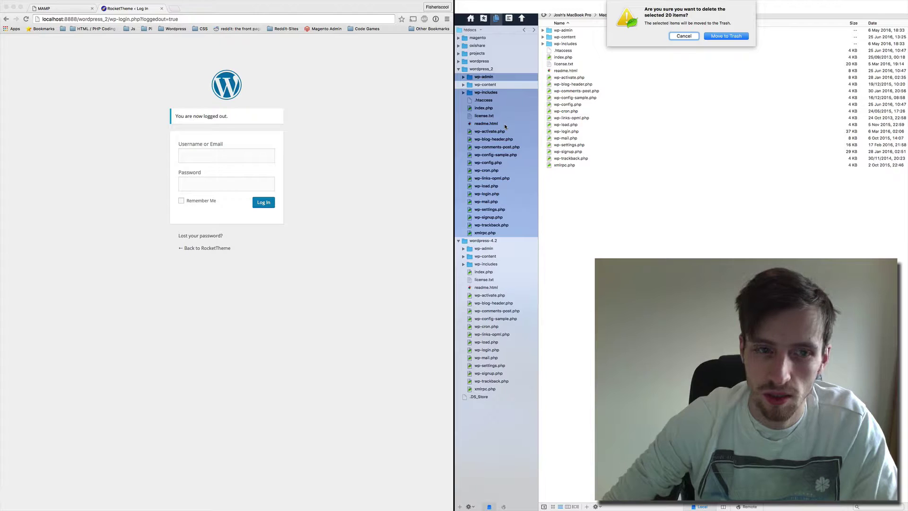
key("Return")
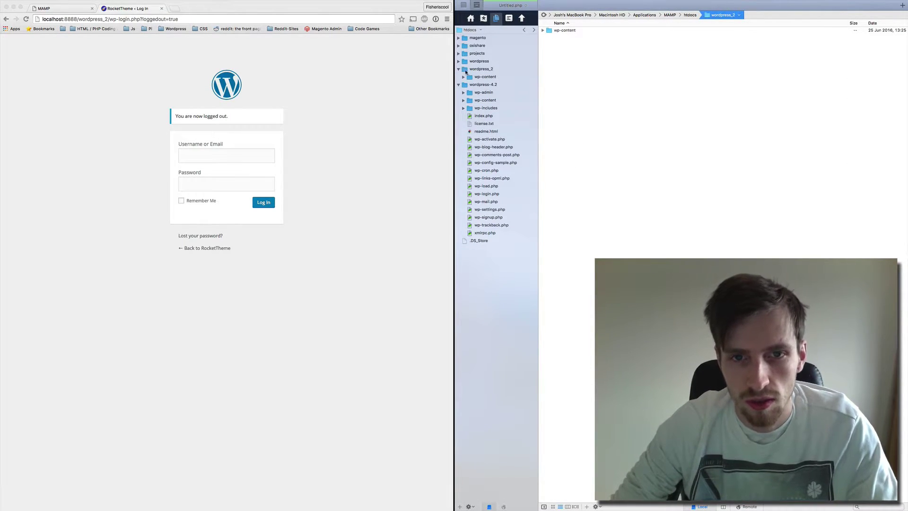
Drag the 18 WordPress 4.2 files, all except wp-content, into wordpress_2.
left_click(490, 101)
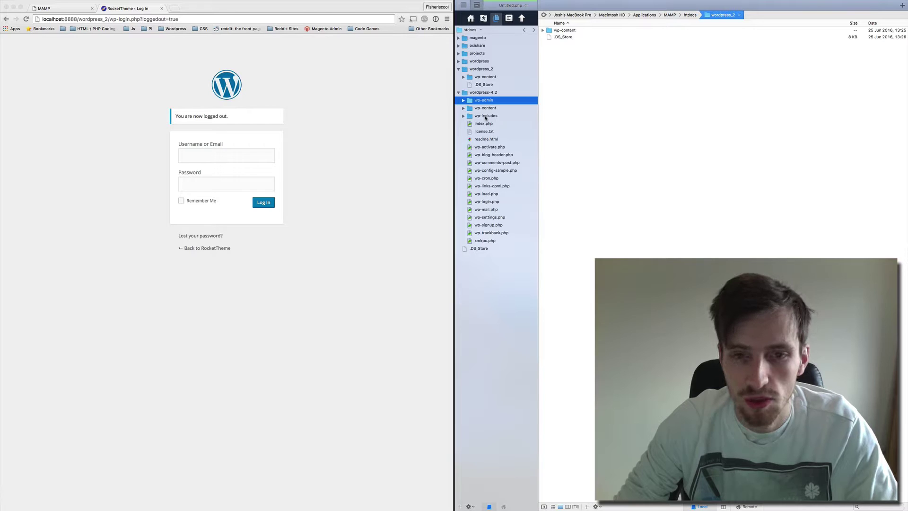
left_click(486, 117, "super")
left_click(487, 242, "shift")
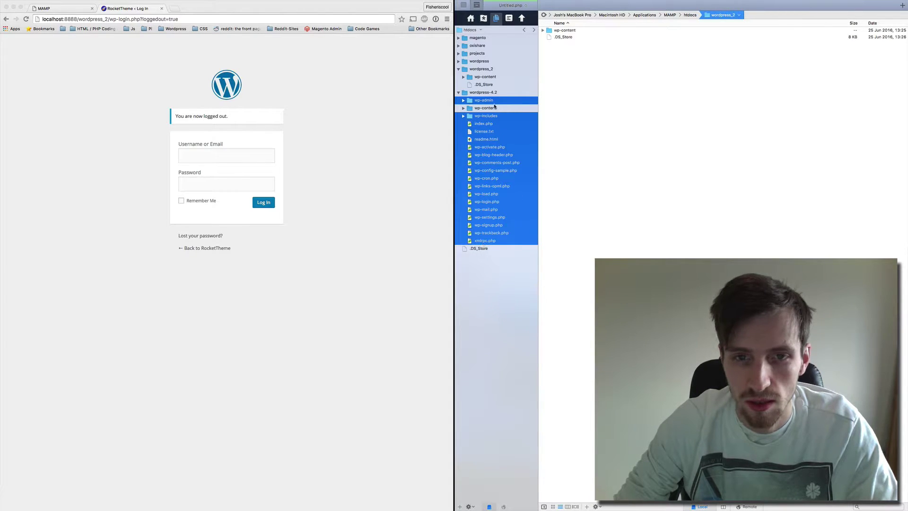
left_click_drag(487, 103, 487, 70)
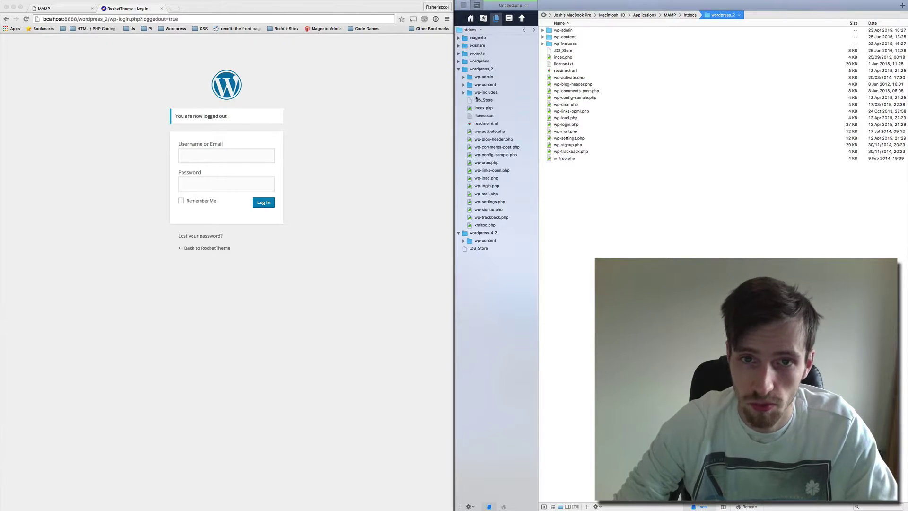
Reload wordpress_2 to see the missing wp-config.php notice, then check Finder's Trash for it.
left_click(308, 105)
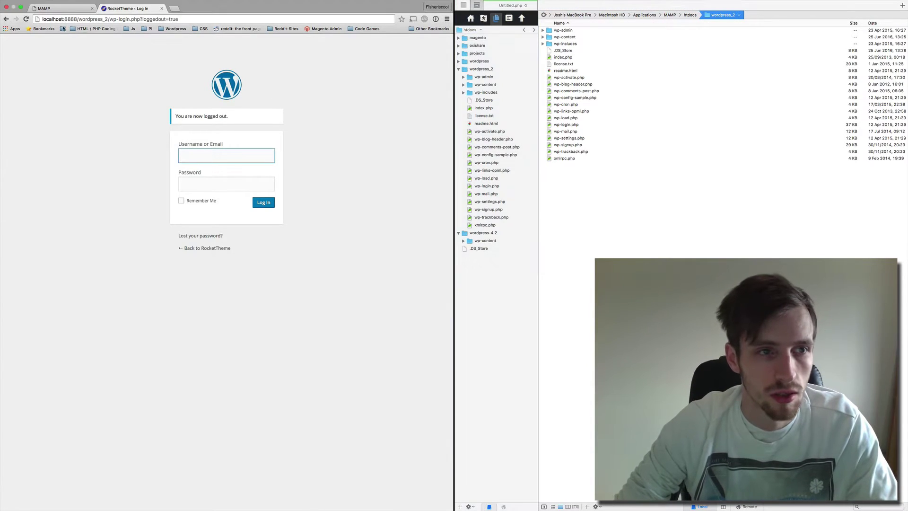
left_click(26, 19)
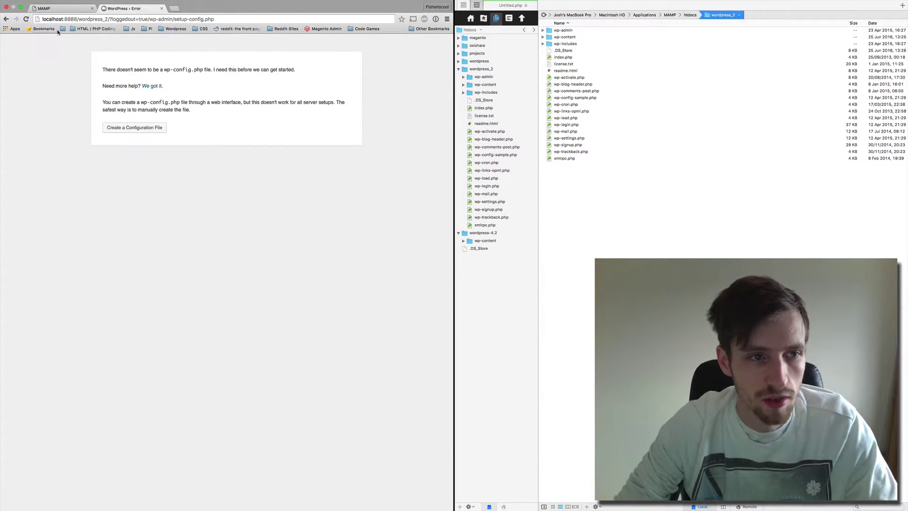
left_click(136, 129)
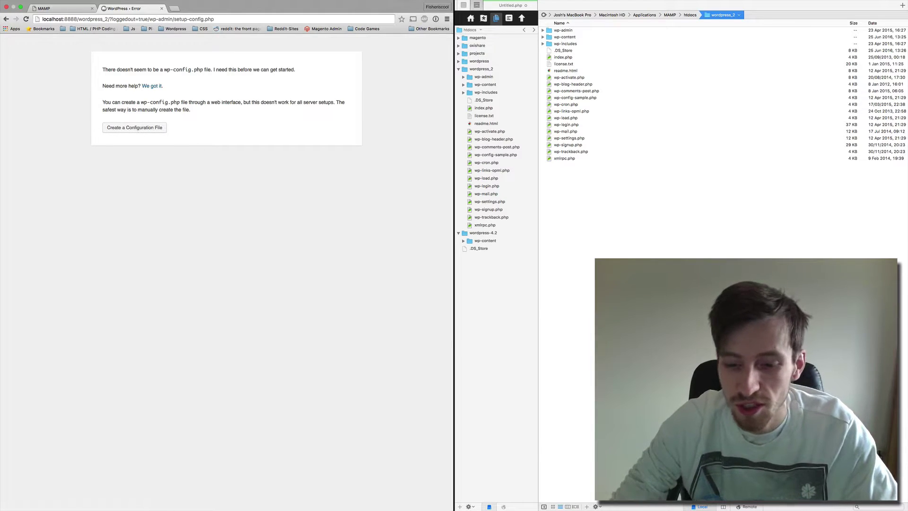
mouse_move(762, 507)
left_click(846, 507)
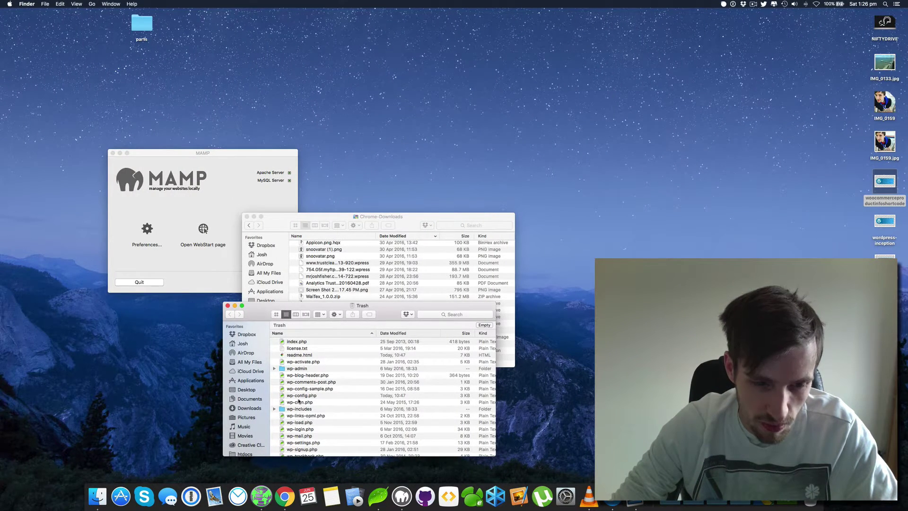
Trim the address to localhost:8888/wordpress_2/ and load the site's front page.
left_click(204, 228)
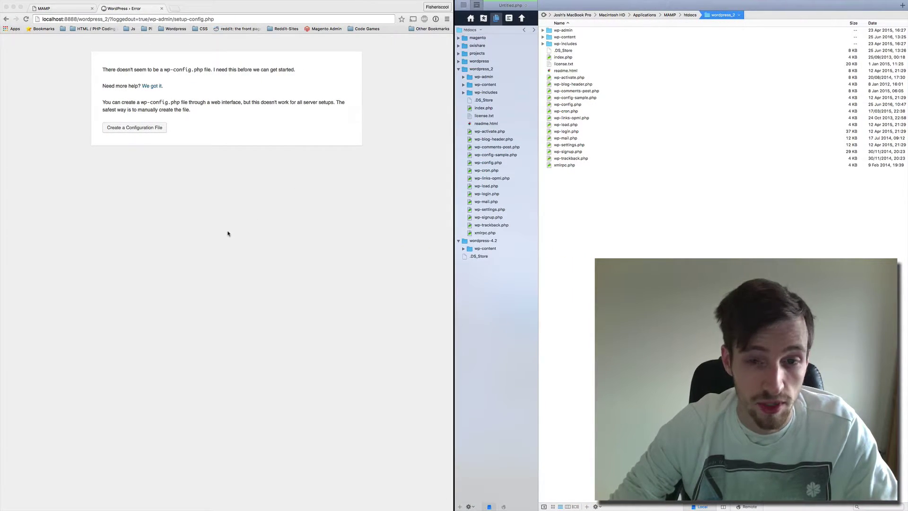
left_click(227, 231)
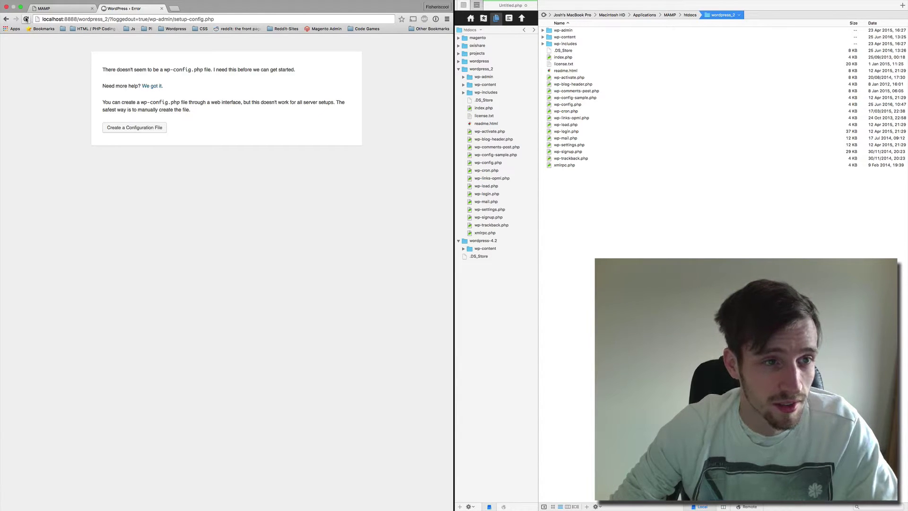
left_click_drag(110, 19, 113, 58)
key("BackSpace")
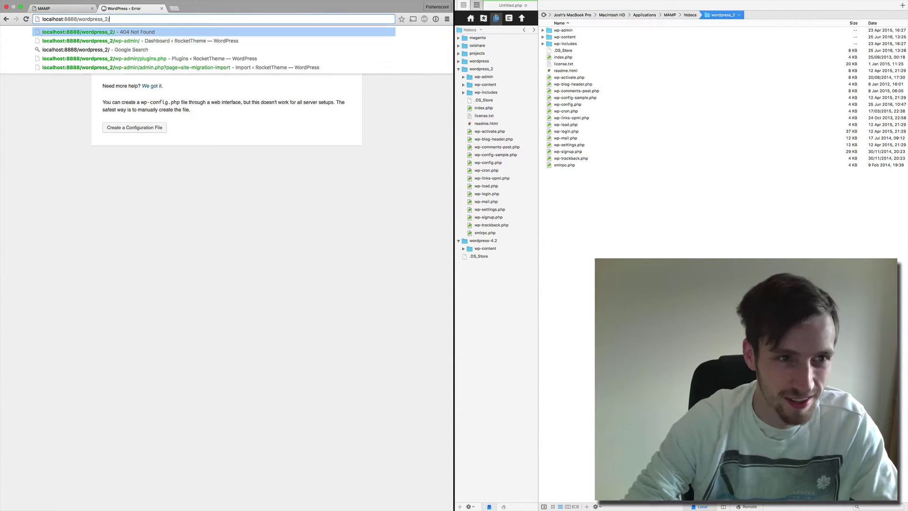
key("Return")
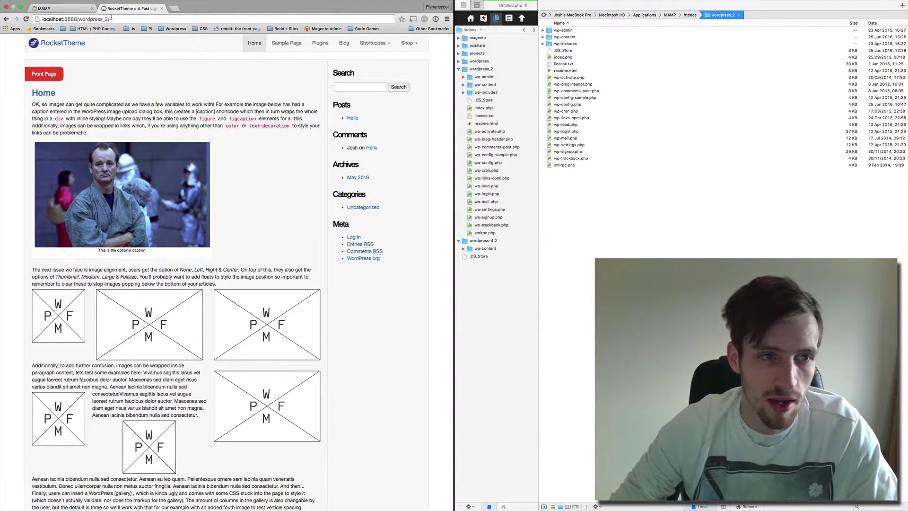
Append wp-admin to the address to reach the Database Update Required screen.
left_click(116, 20)
left_click(215, 17)
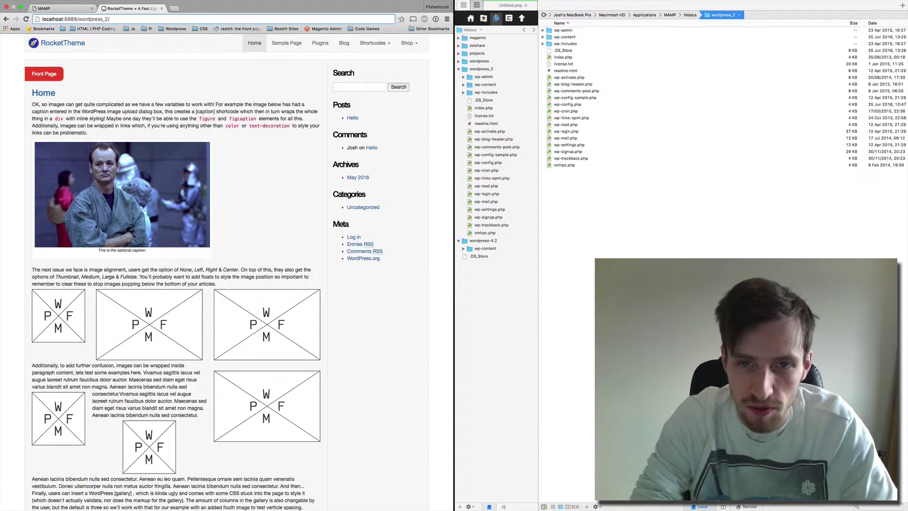
type("wp-a")
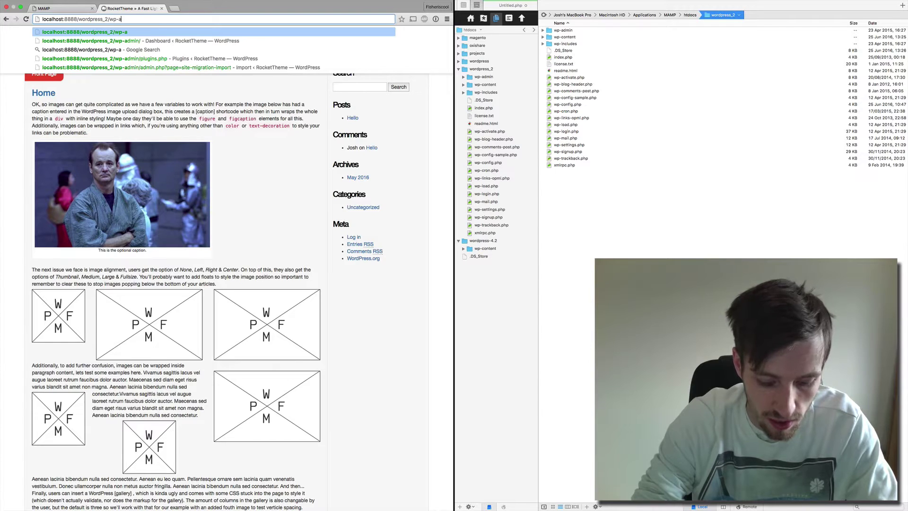
type("dmi")
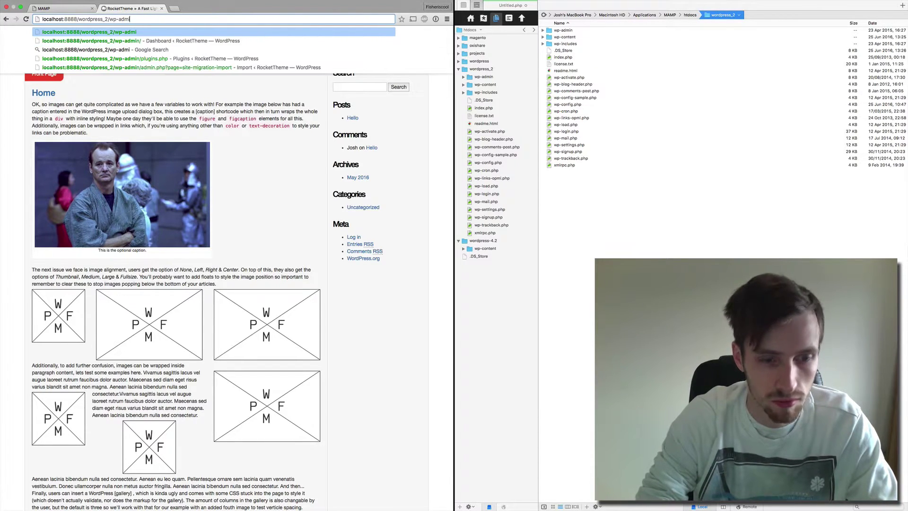
type("n")
key("Return")
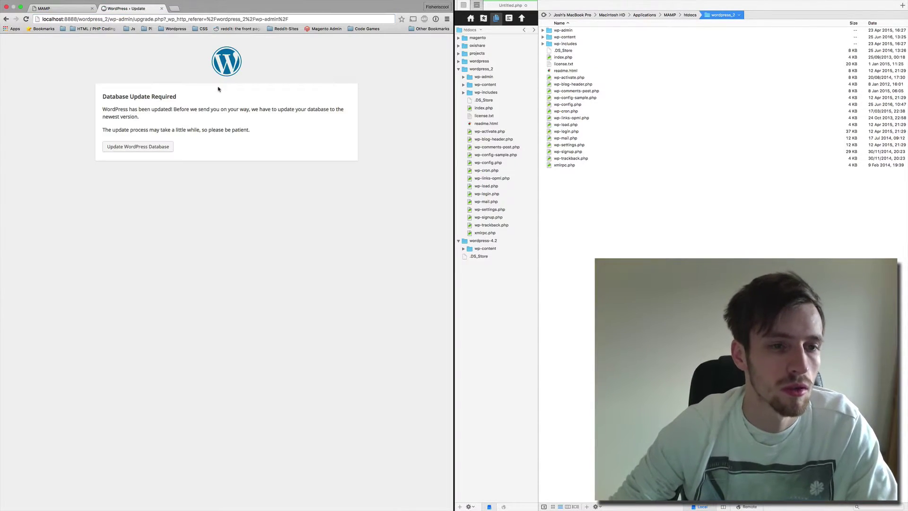
Run Update WordPress Database, then continue past Update Complete to the login page.
left_click(144, 149)
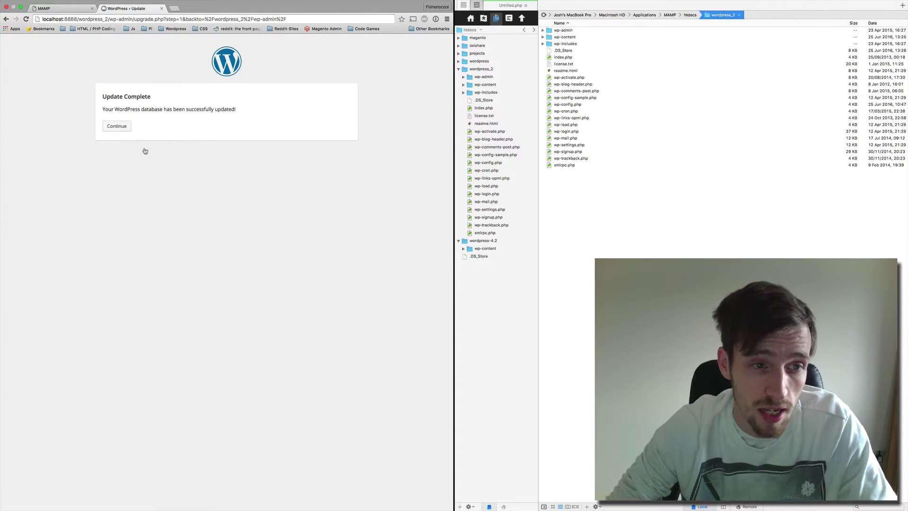
left_click(117, 126)
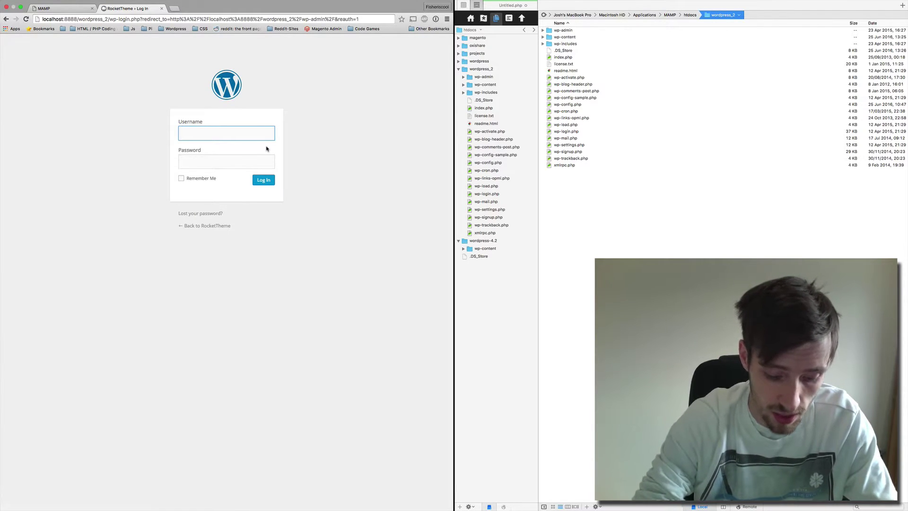
Submit the admin username and password, which returns a login error.
type("joshadm")
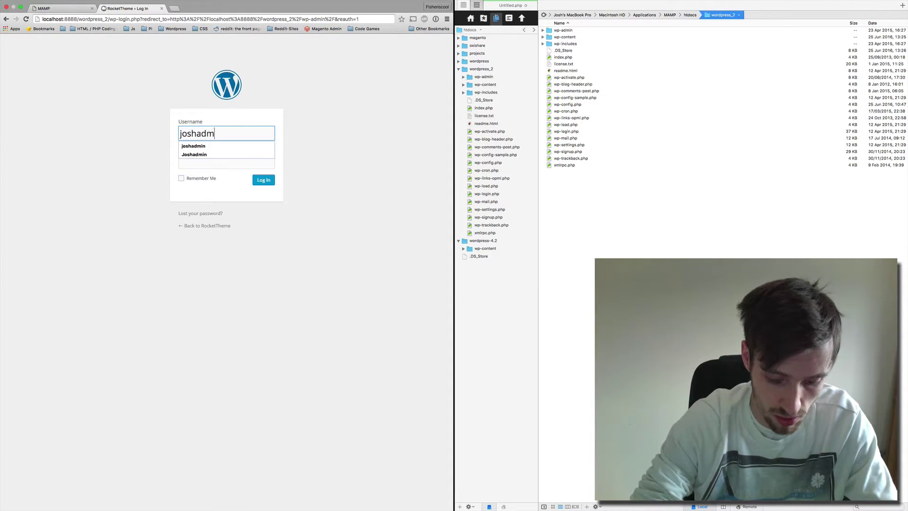
type("in")
key("Tab")
type("••••")
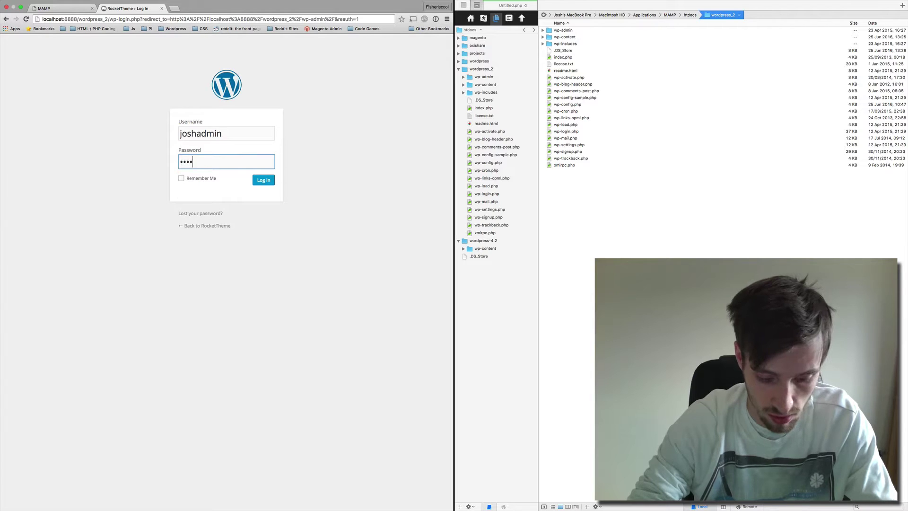
type("•••••")
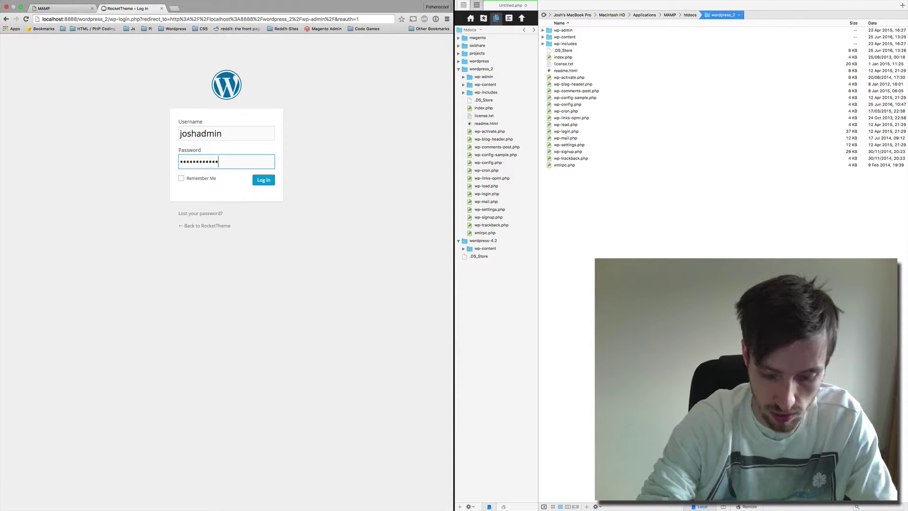
key("Return")
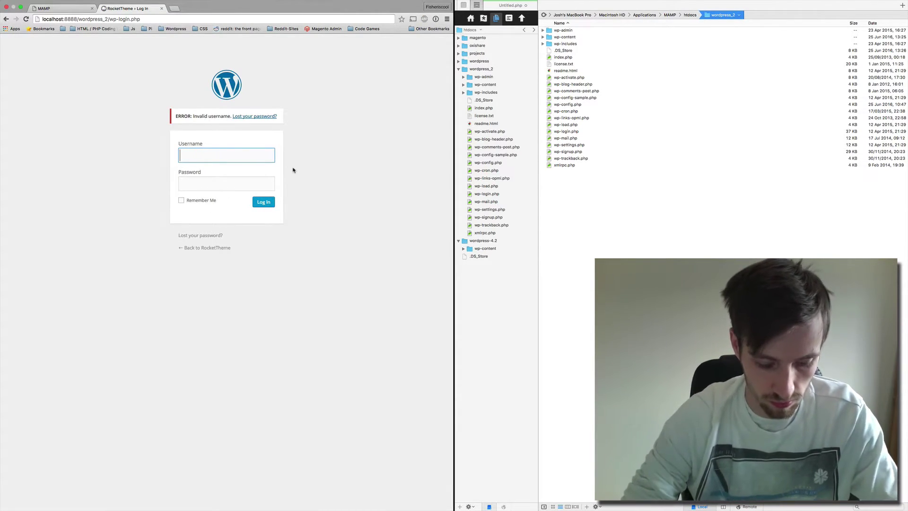
Re-enter the corrected username and the password to log in to the Dashboard.
type("joshadmin")
key("Tab")
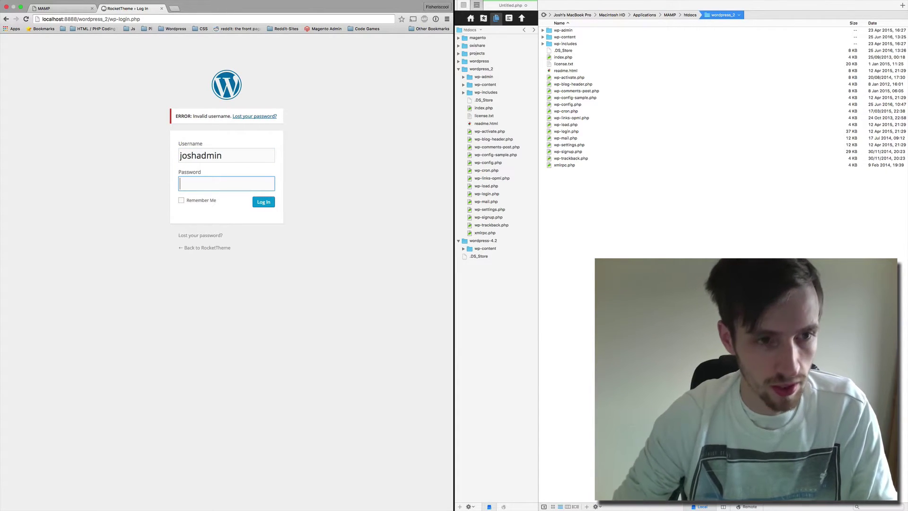
key("shift+Tab")
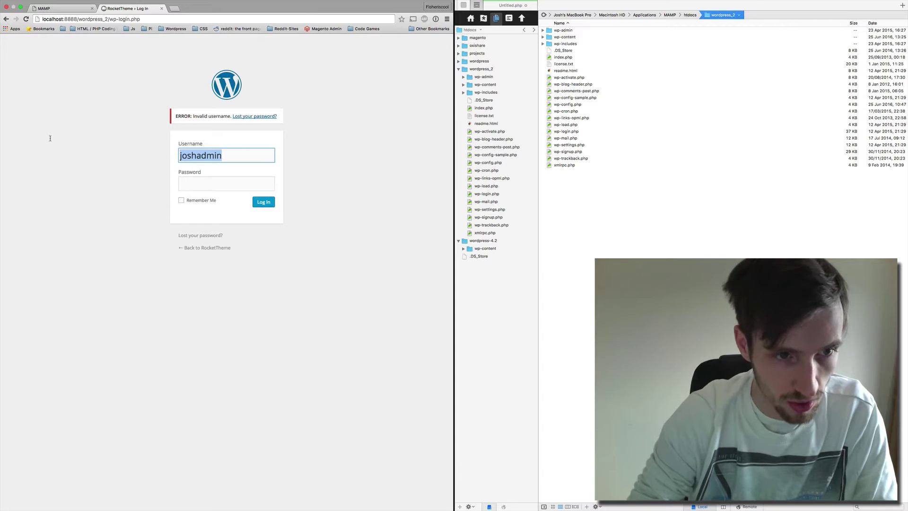
type("gerry")
key("BackSpace")
key("BackSpace")
key("BackSpace")
key("BackSpace")
key("BackSpace")
type("josh")
key("Tab")
type("•••••••••")
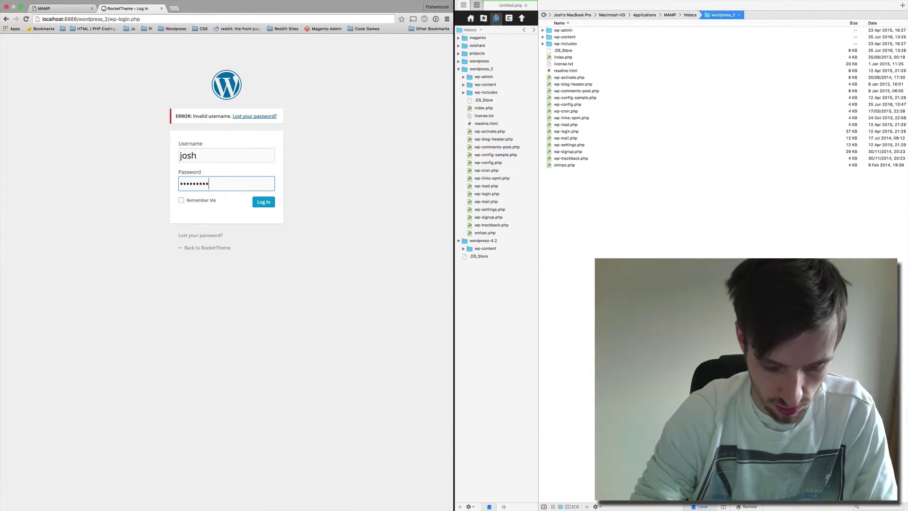
type("••")
key("Return")
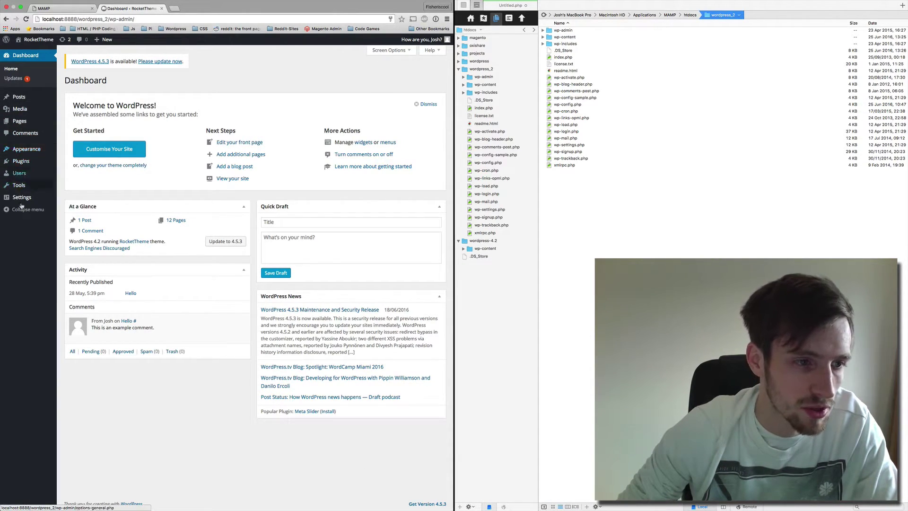
left_click(69, 198)
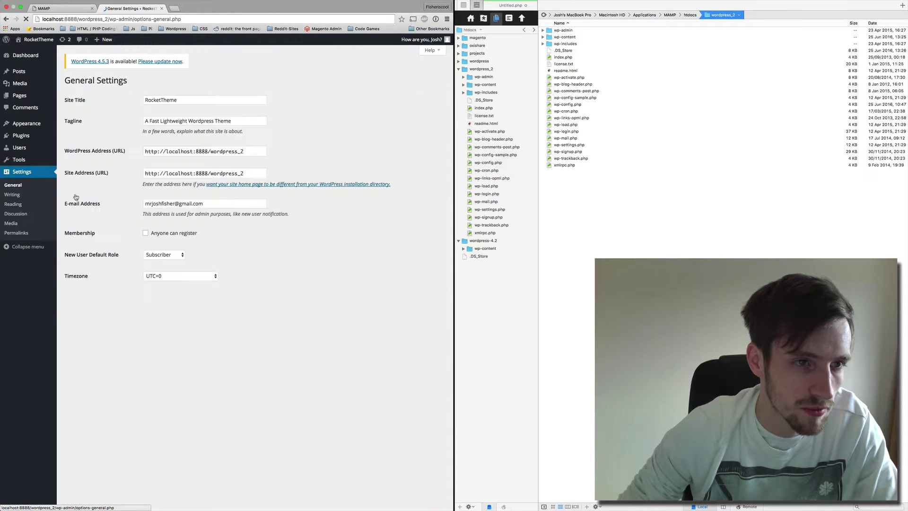
scroll(126, 292, "down", 2)
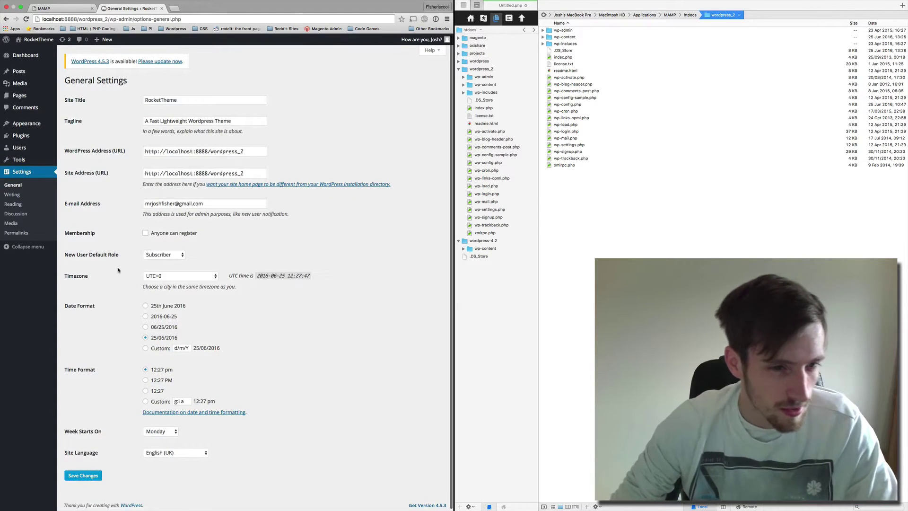
left_click(14, 195)
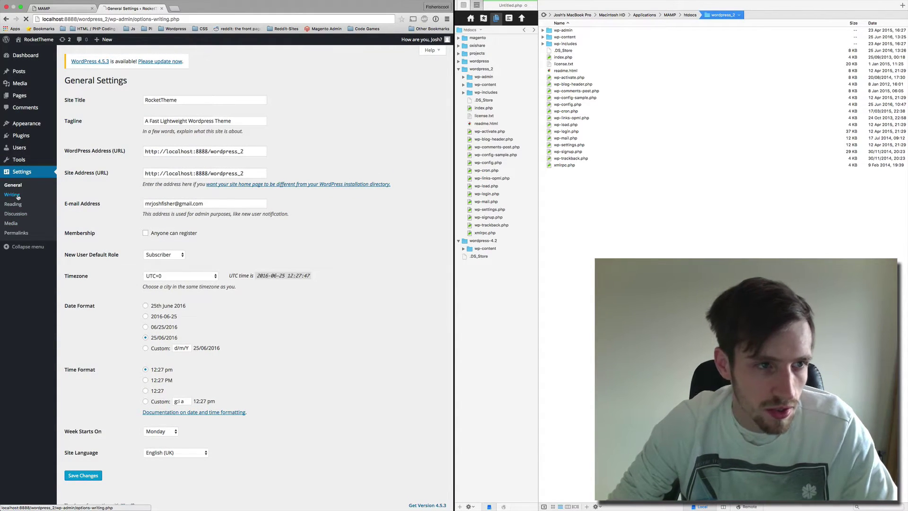
left_click(428, 50)
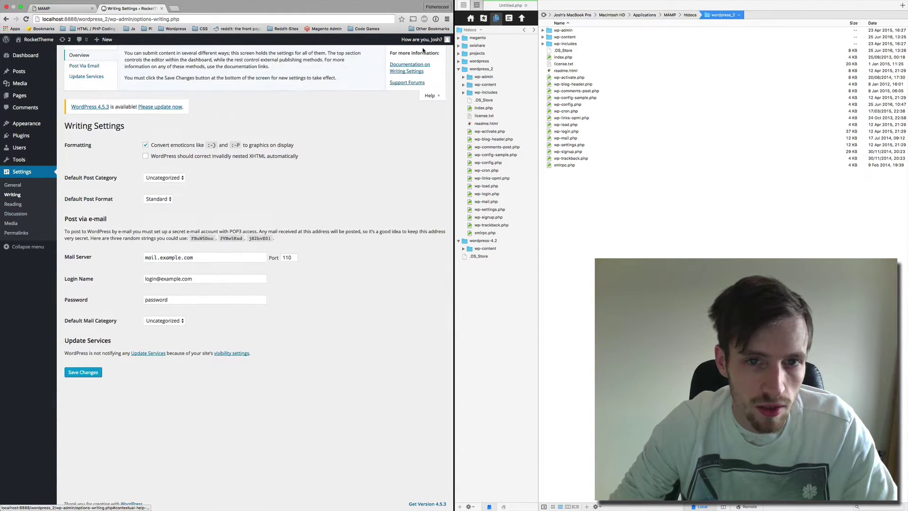
left_click(430, 94)
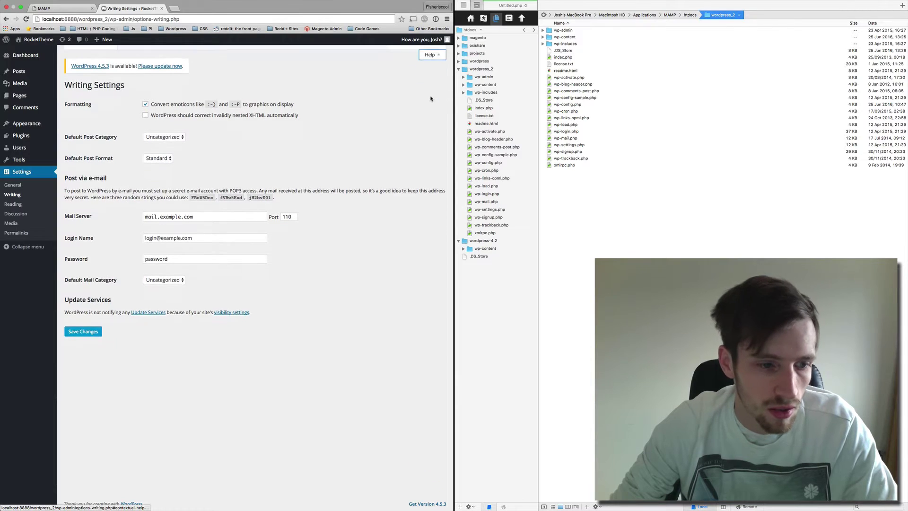
left_click(25, 56)
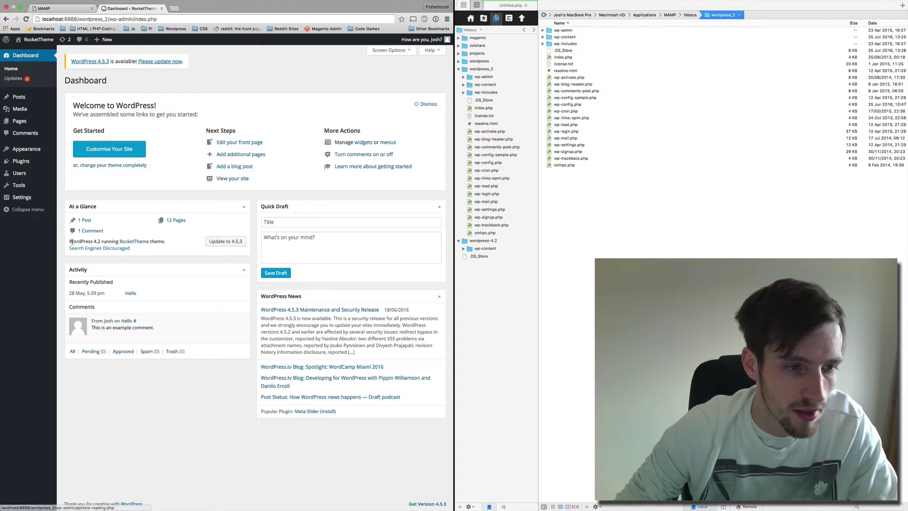
left_click_drag(68, 241, 102, 242)
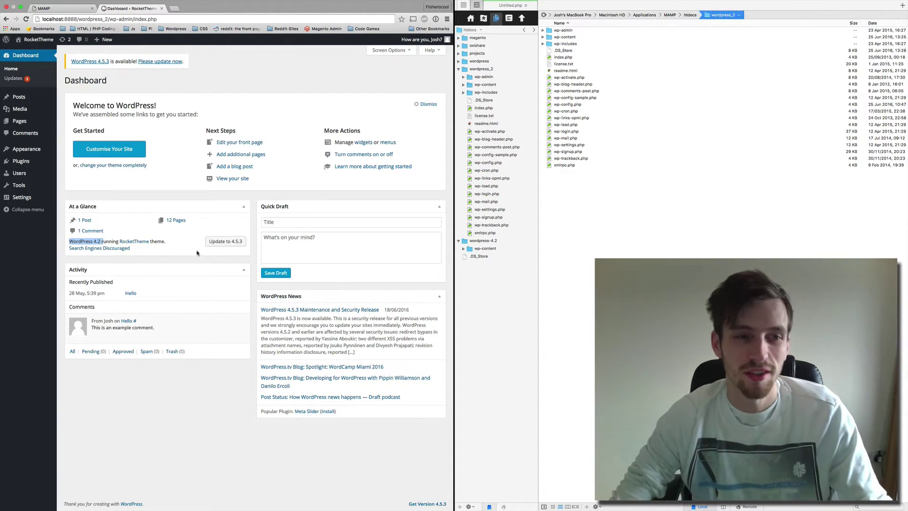